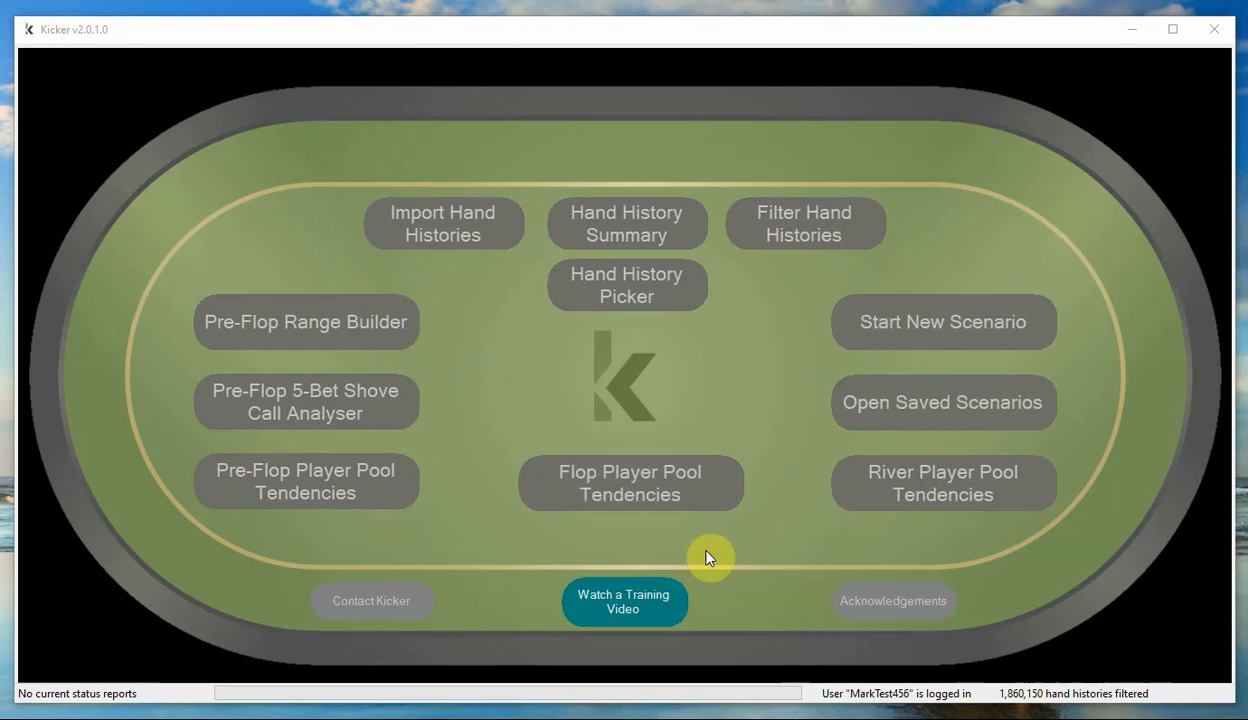
# Open Flop Player Pool Tendencies, include the second filter and refresh the charts.
pyautogui.click(675, 494)
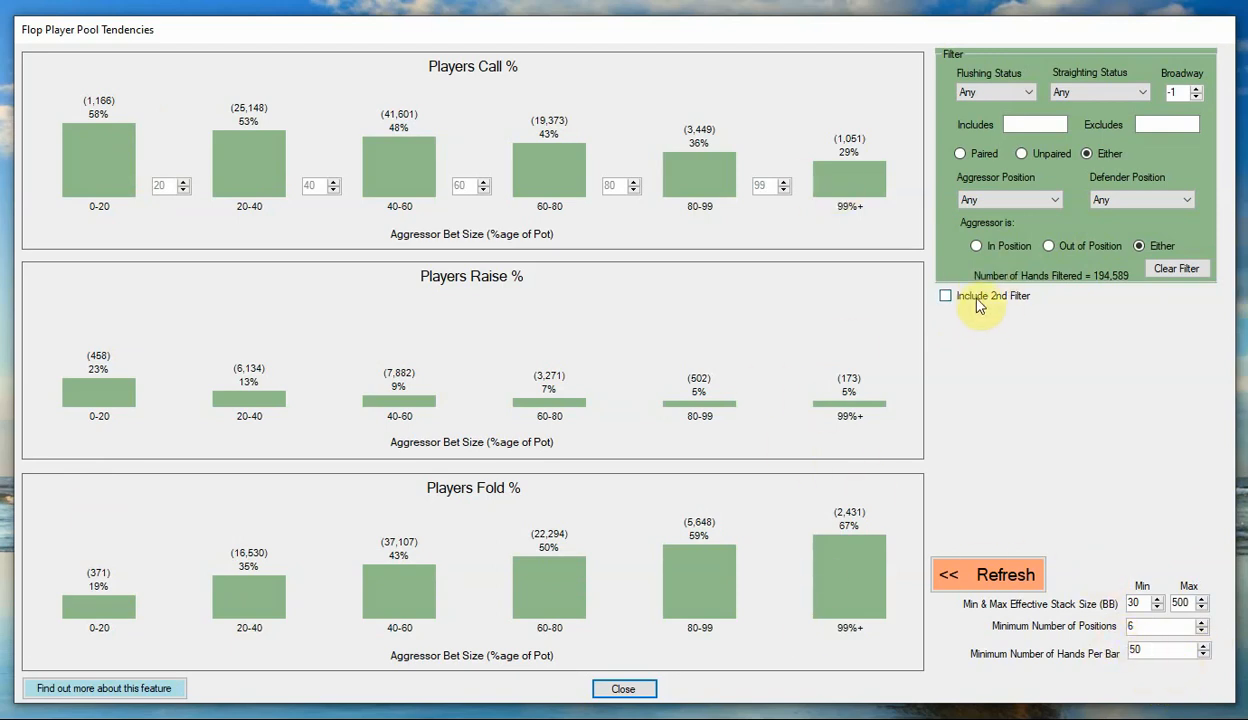
pyautogui.click(946, 295)
pyautogui.click(992, 576)
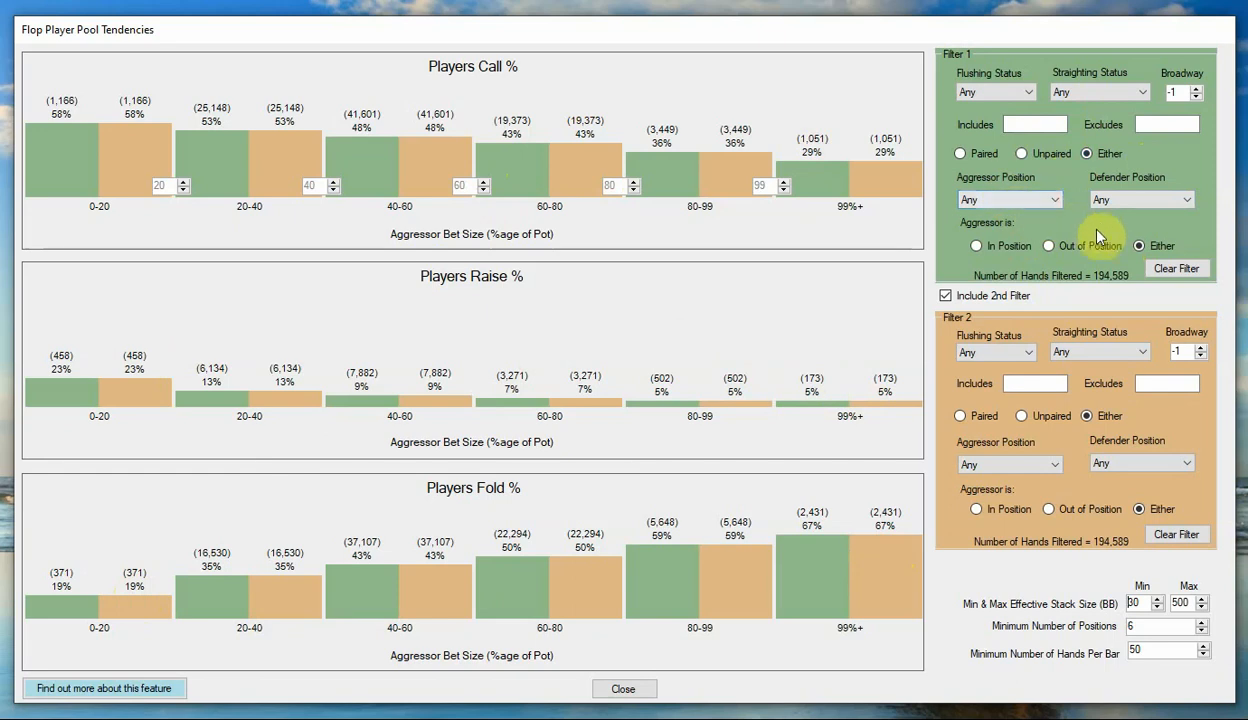
# Compare the aggressor In Position in Filter 1 with Out of Position in Filter 2 and refresh the charts.
pyautogui.click(996, 248)
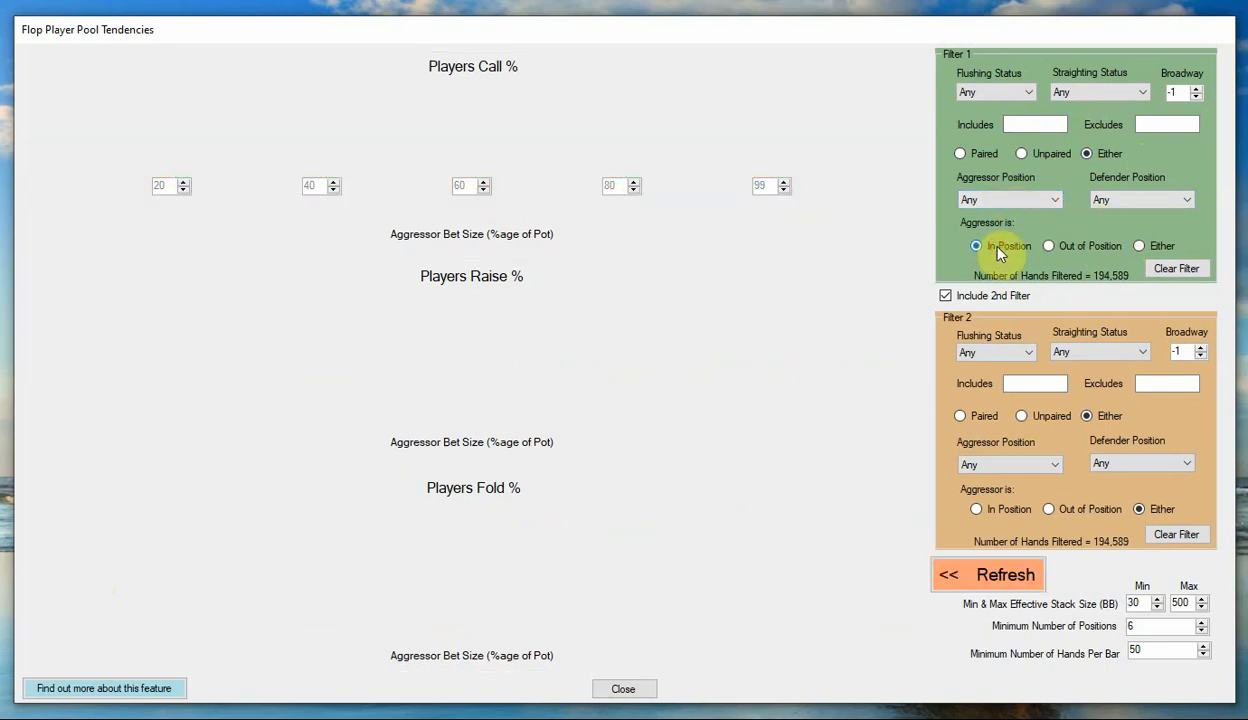
pyautogui.click(1082, 512)
pyautogui.click(996, 580)
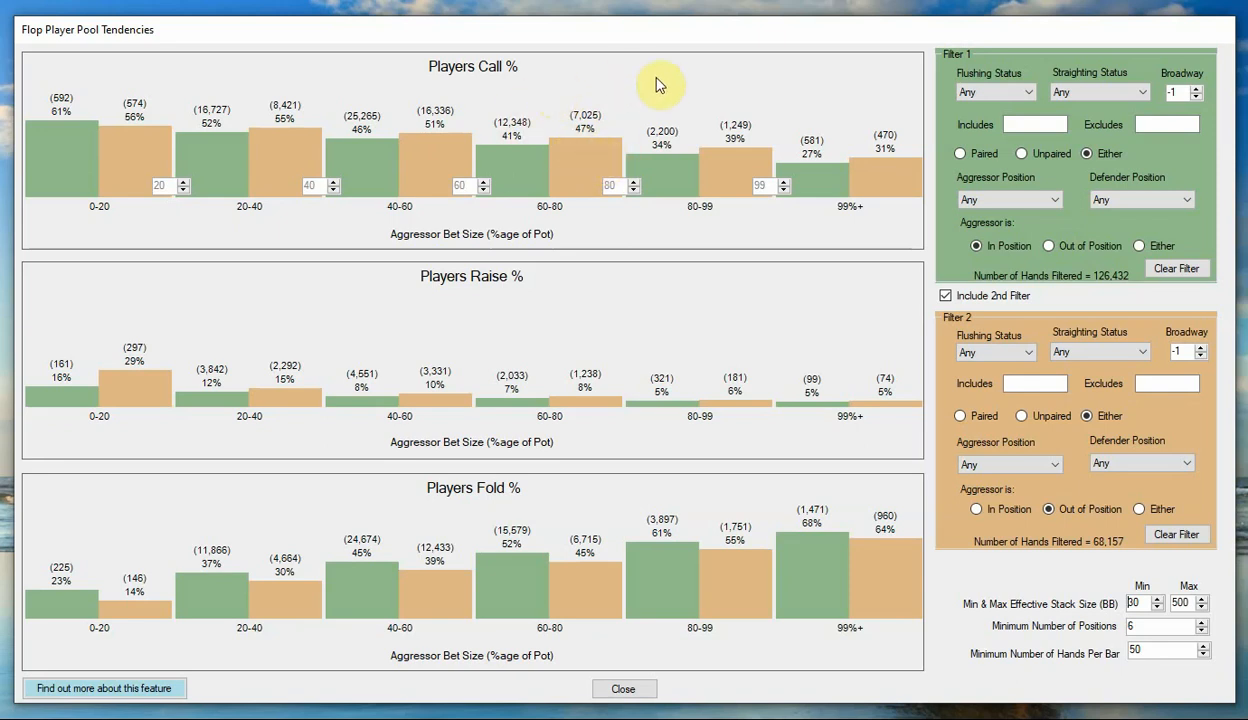
# Clear both filters, make Filter 1 include A and Filter 2 exclude A, and refresh the charts.
pyautogui.click(1176, 268)
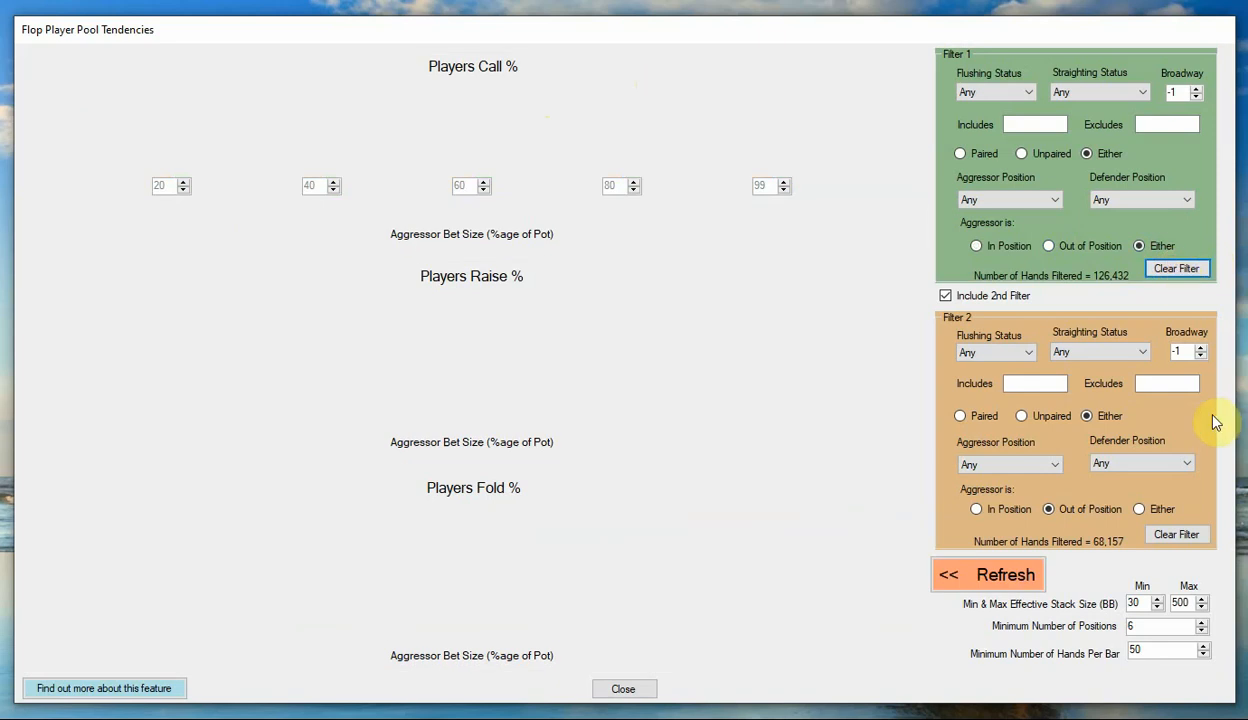
pyautogui.click(1190, 537)
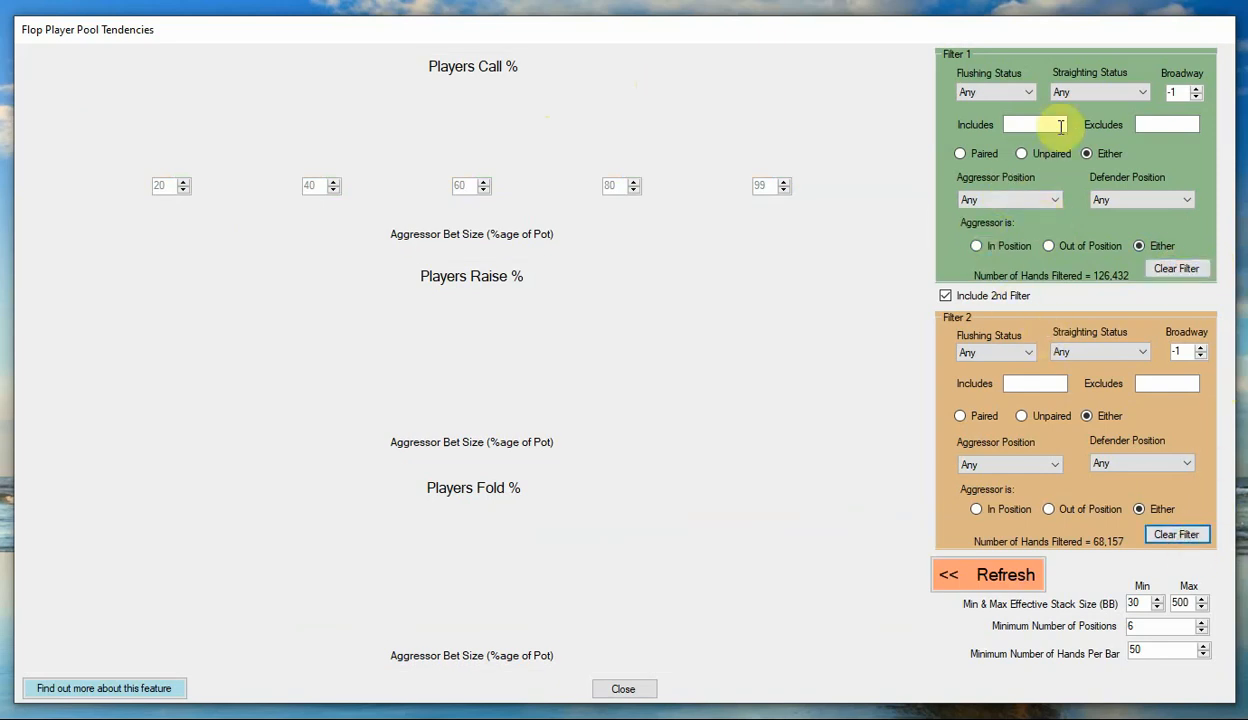
pyautogui.click(1031, 122)
pyautogui.write('A')
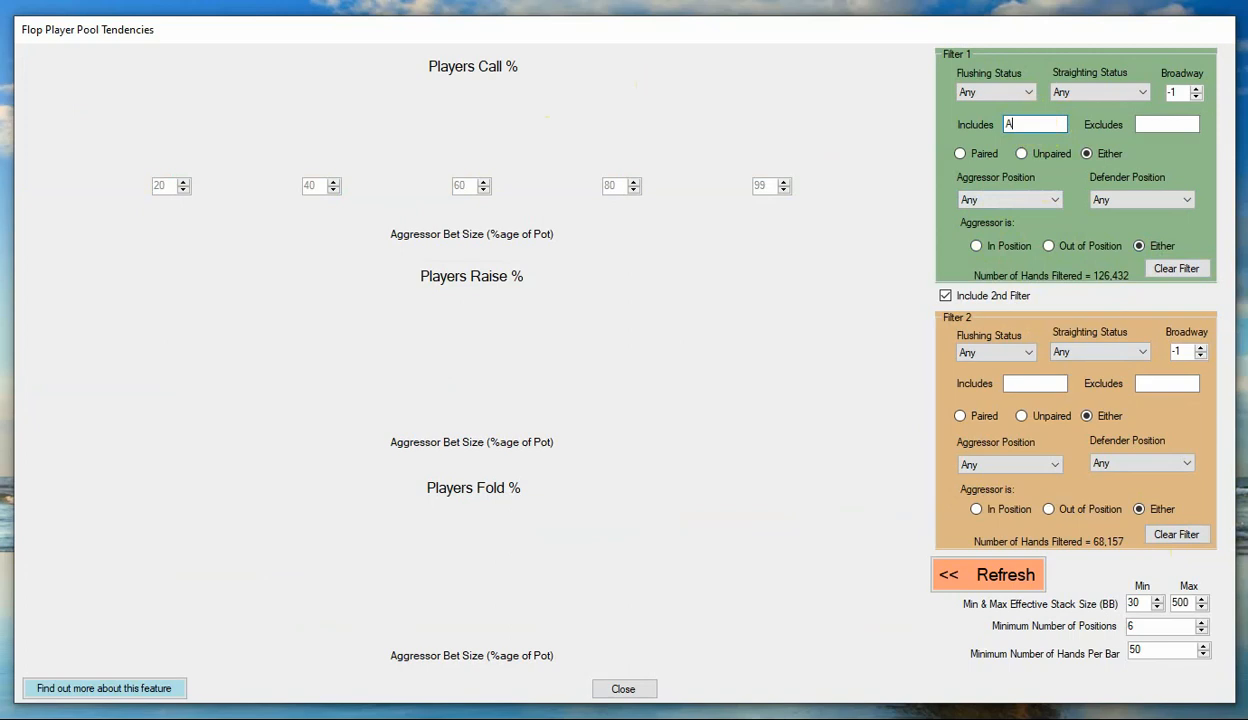
pyautogui.click(1164, 385)
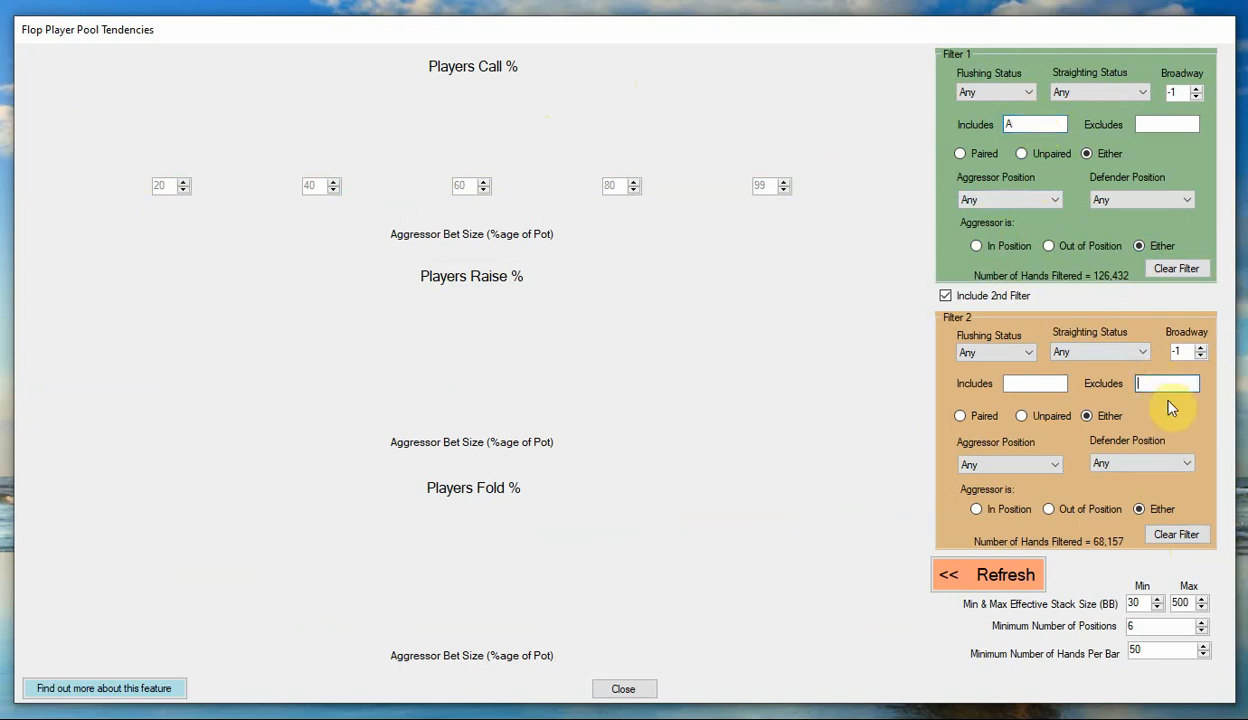
pyautogui.write('A')
pyautogui.click(1005, 576)
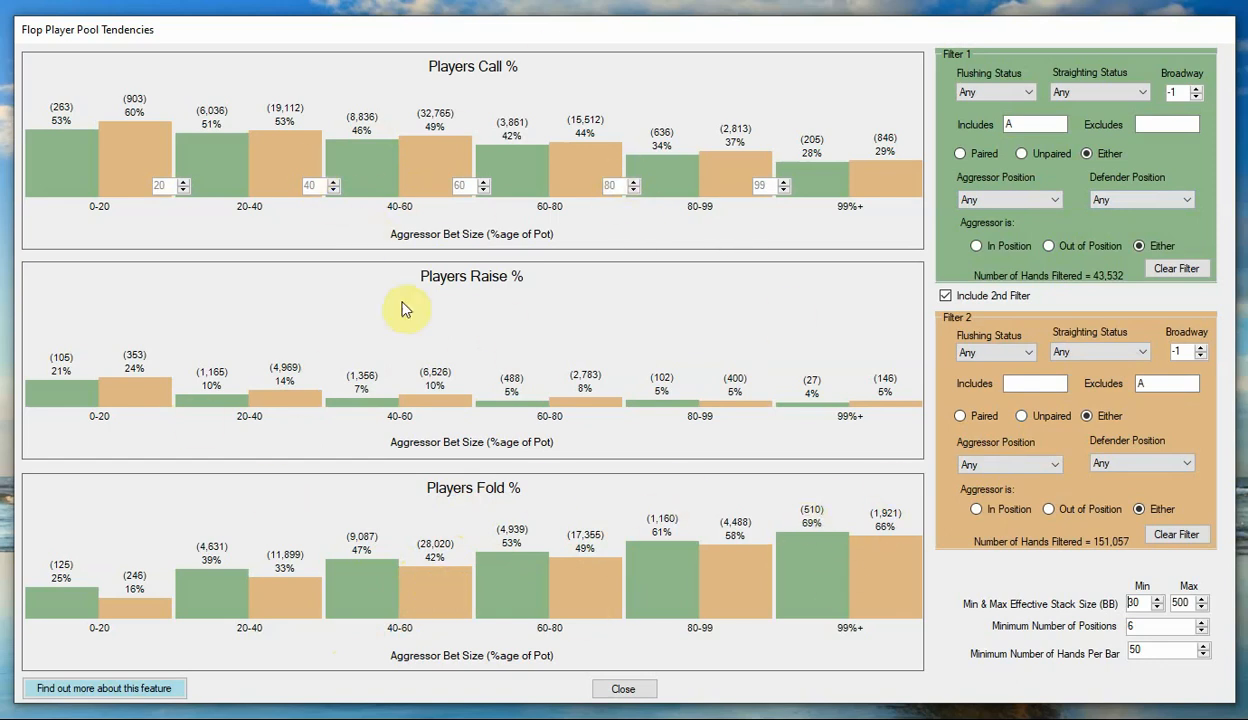
# Clear both filters, set Filter 1 to Flush Draw and Straight Draw flops that include A, and refresh the charts.
pyautogui.click(1176, 272)
pyautogui.click(1180, 533)
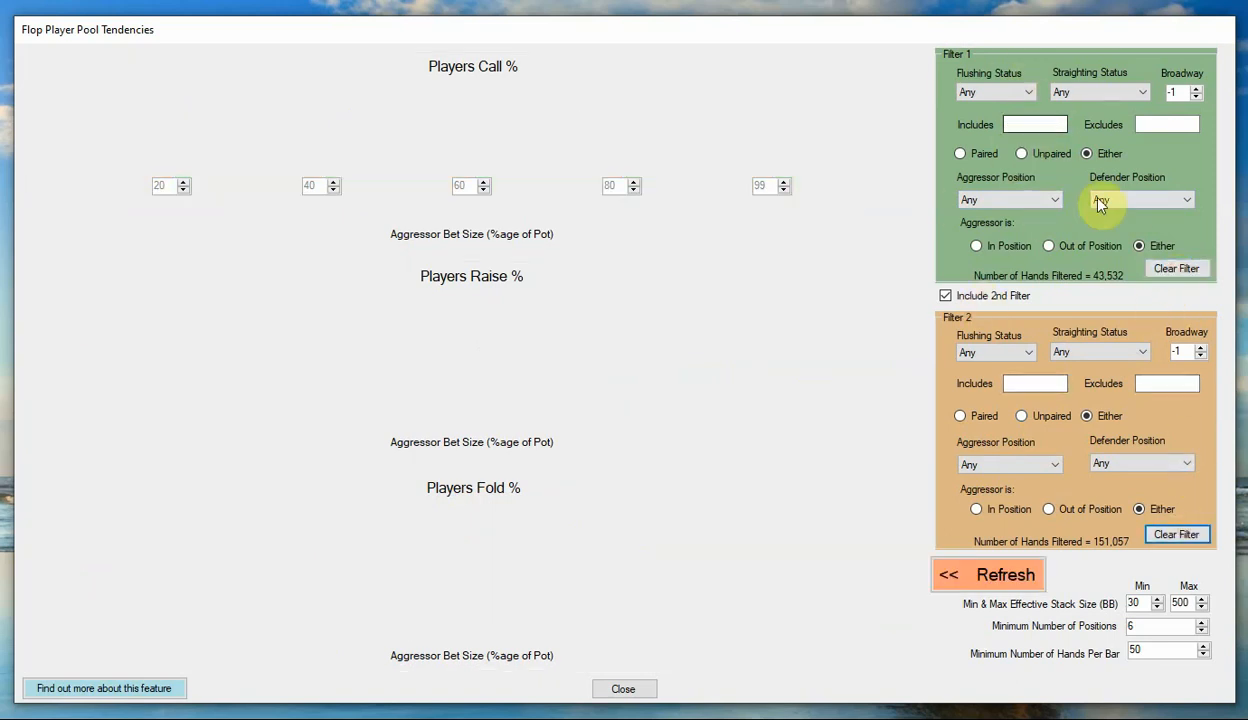
pyautogui.click(1031, 92)
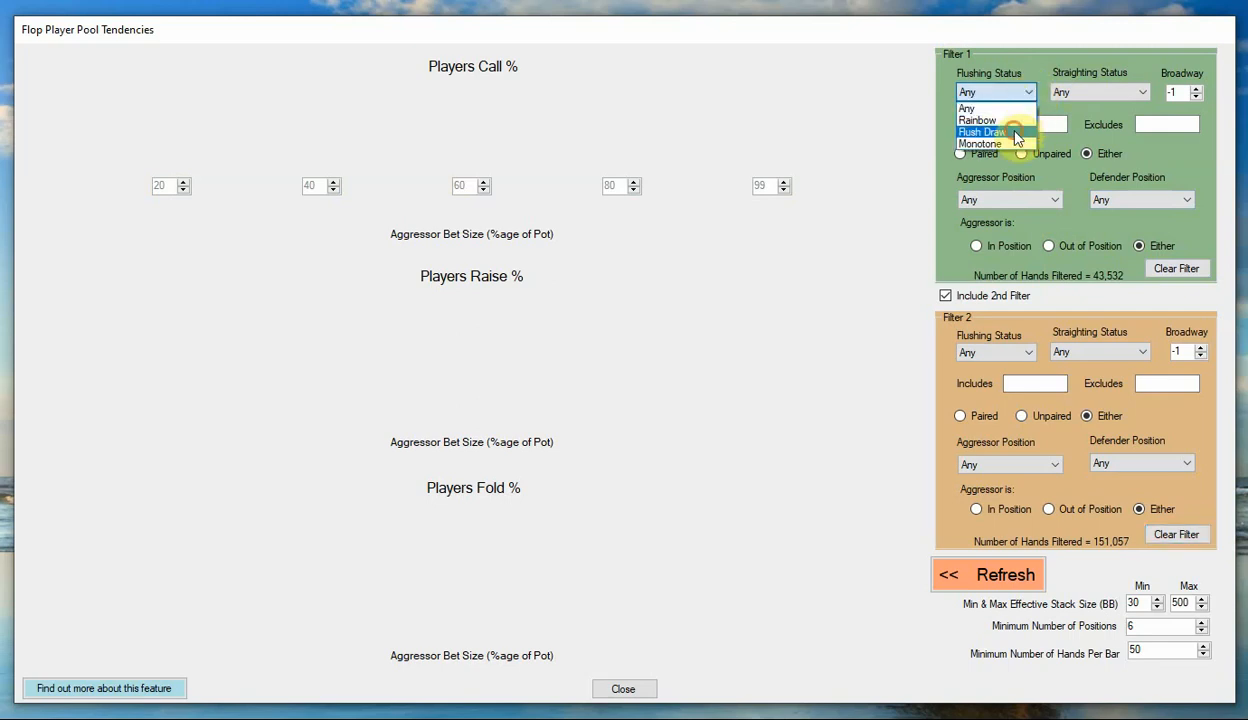
pyautogui.click(1015, 133)
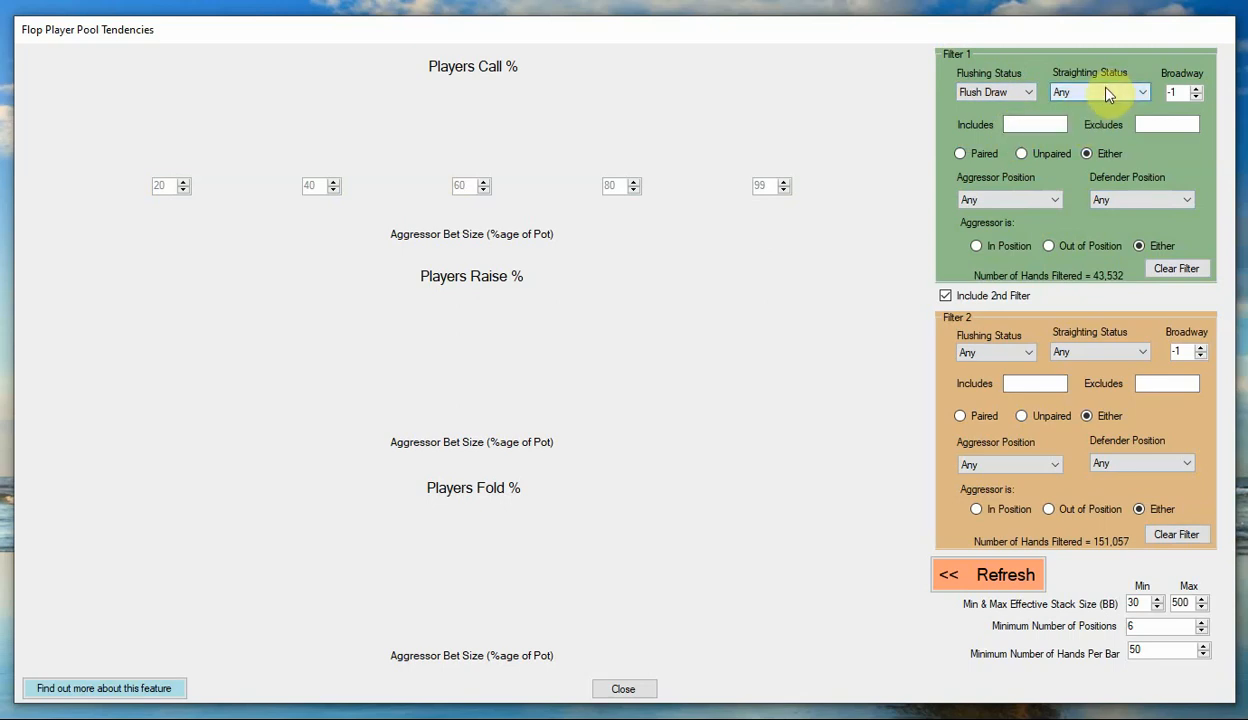
pyautogui.click(1108, 94)
pyautogui.click(1100, 133)
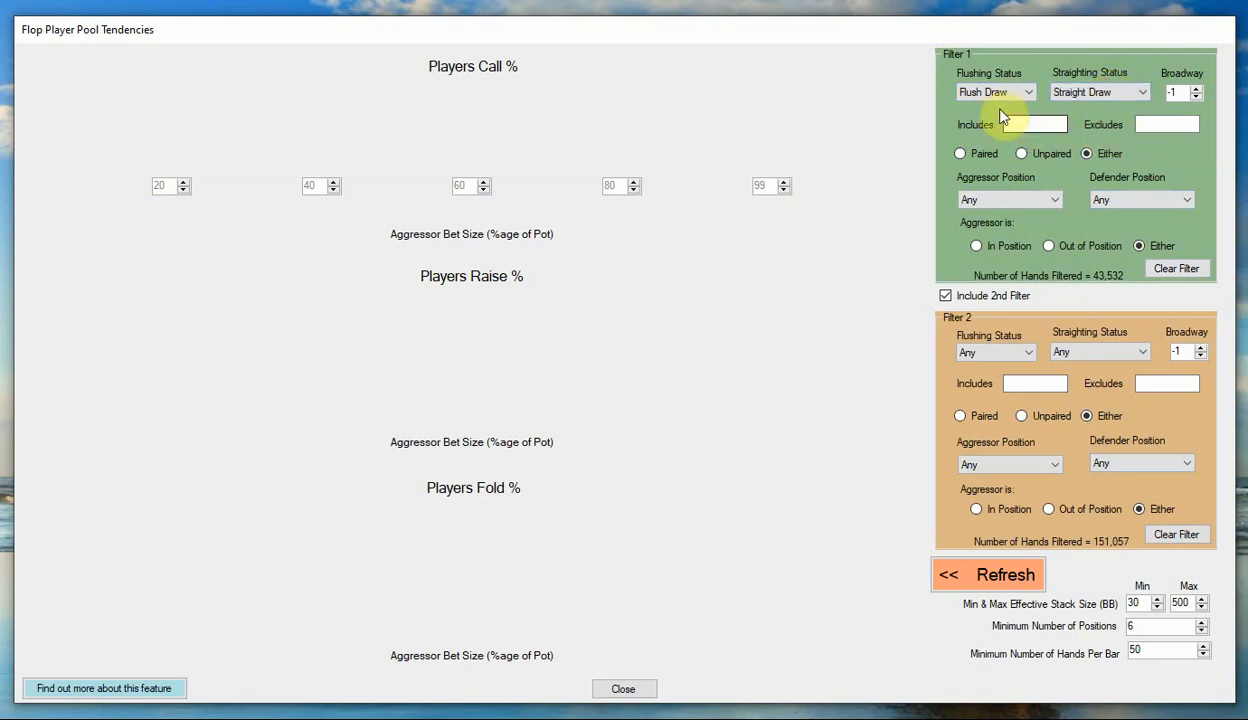
pyautogui.click(1022, 124)
pyautogui.write('A')
pyautogui.click(1016, 577)
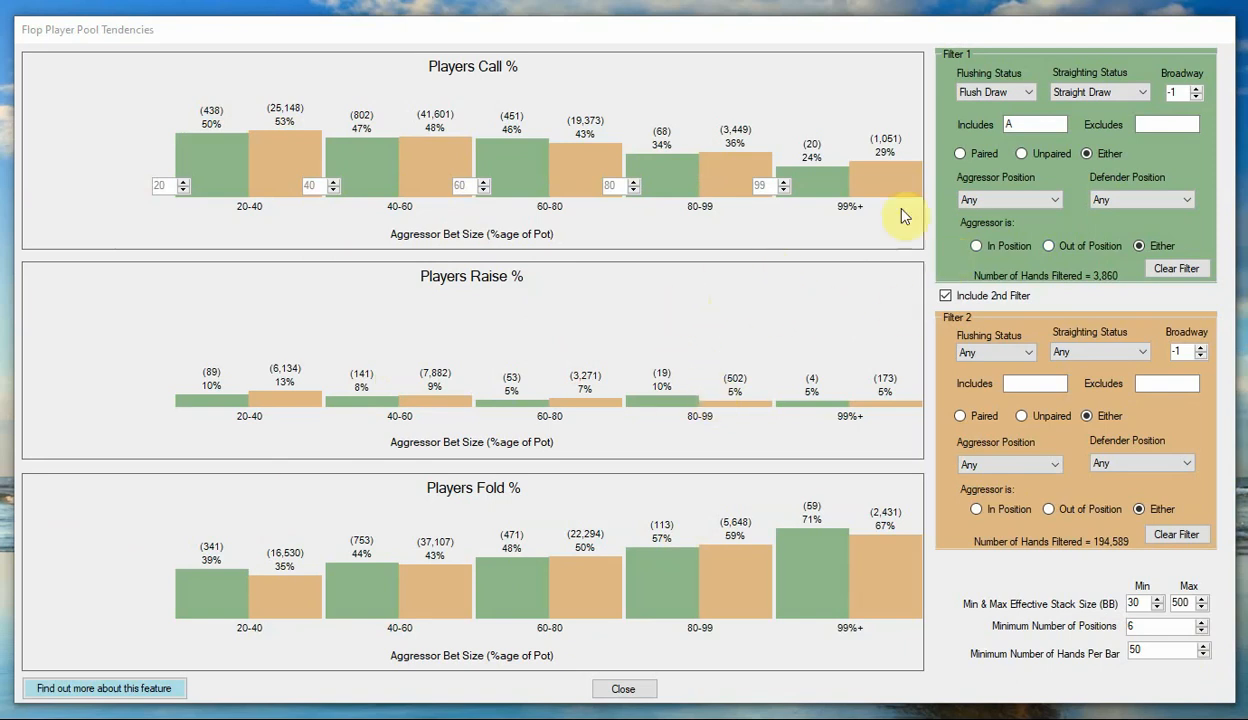
# Clear both filters and set Filter 1 to a Button aggressor against a Small Blind defender.
pyautogui.click(1140, 245)
pyautogui.click(1172, 270)
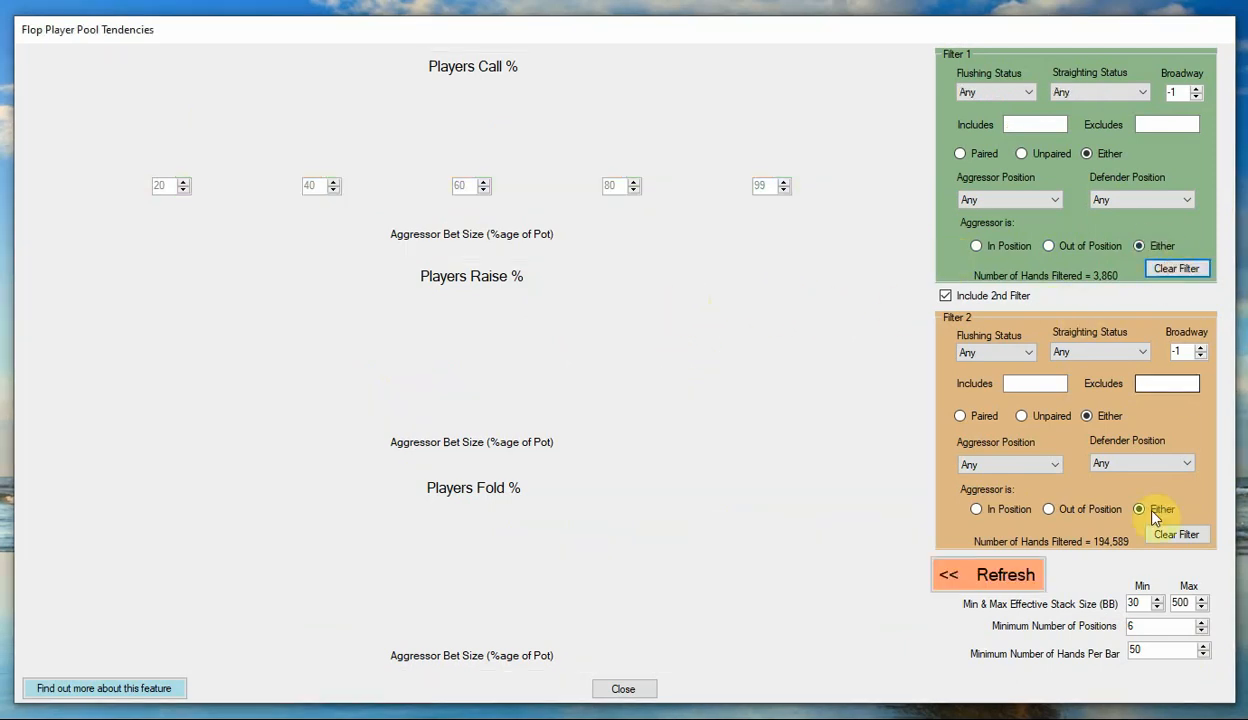
pyautogui.click(1165, 532)
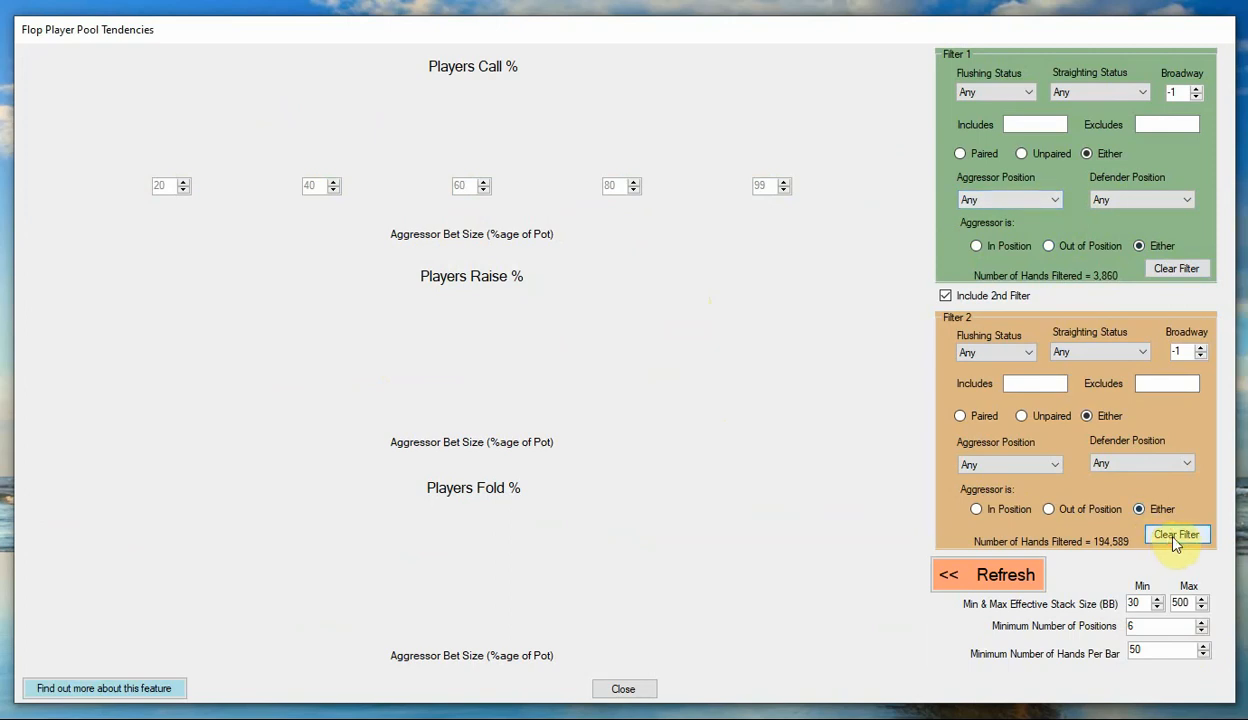
pyautogui.click(1056, 201)
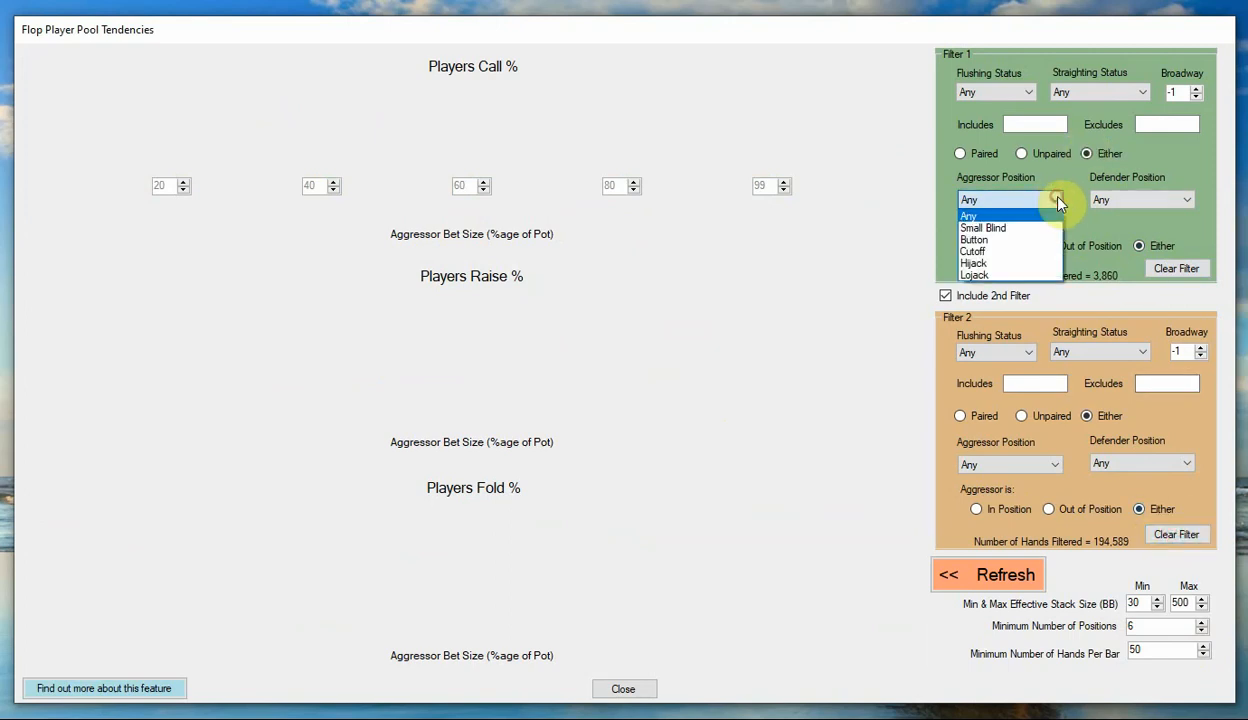
pyautogui.click(1038, 243)
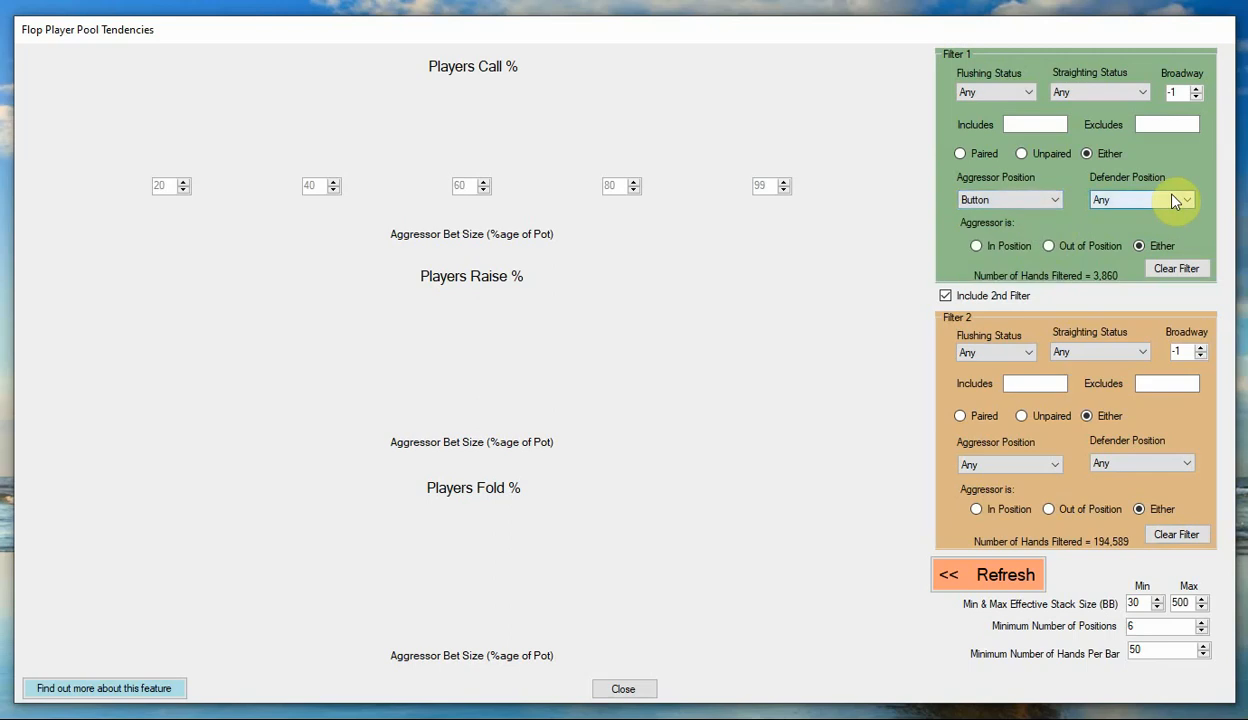
pyautogui.click(1168, 199)
pyautogui.click(1136, 241)
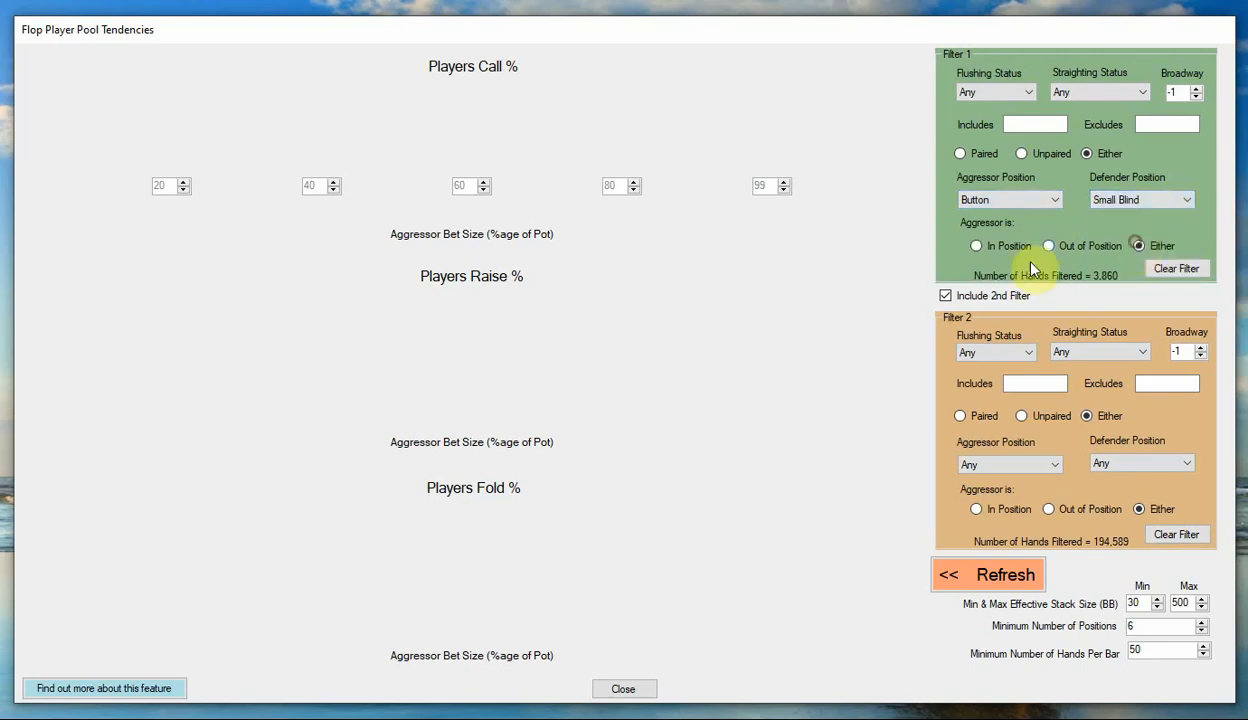
# Set Filter 2 to a Button aggressor against a Big Blind defender and refresh the charts.
pyautogui.click(1053, 466)
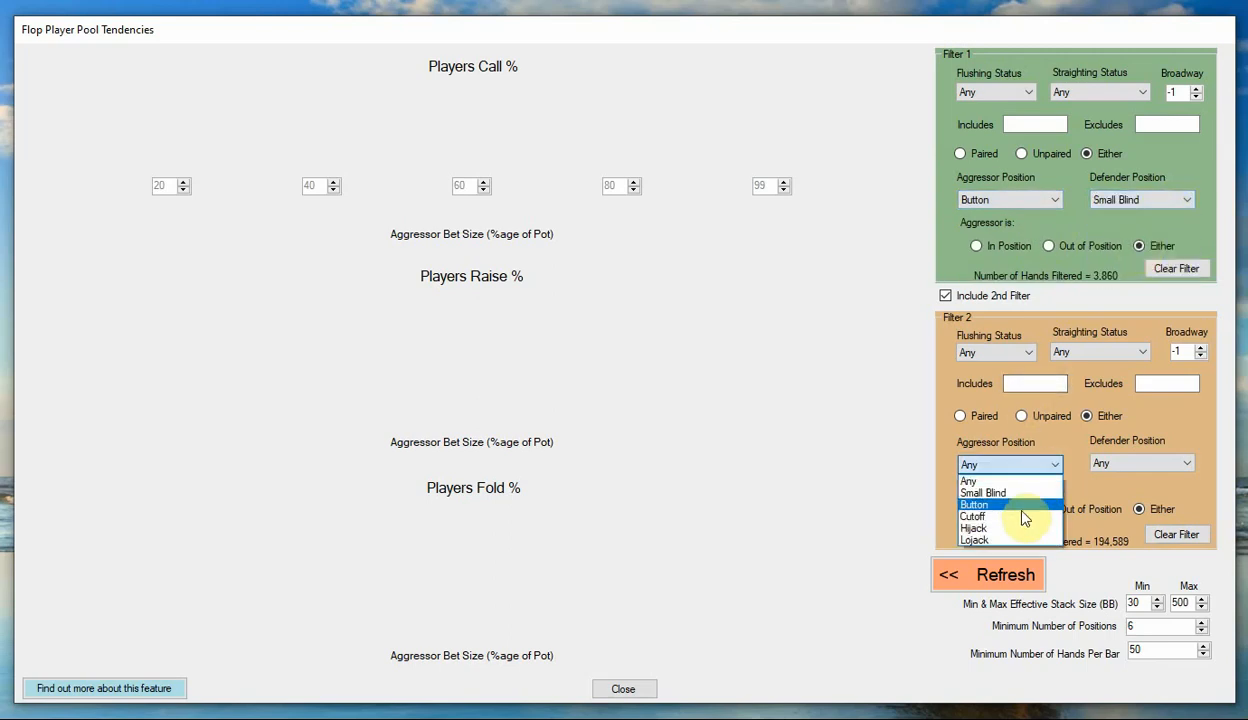
pyautogui.click(995, 503)
pyautogui.click(1125, 464)
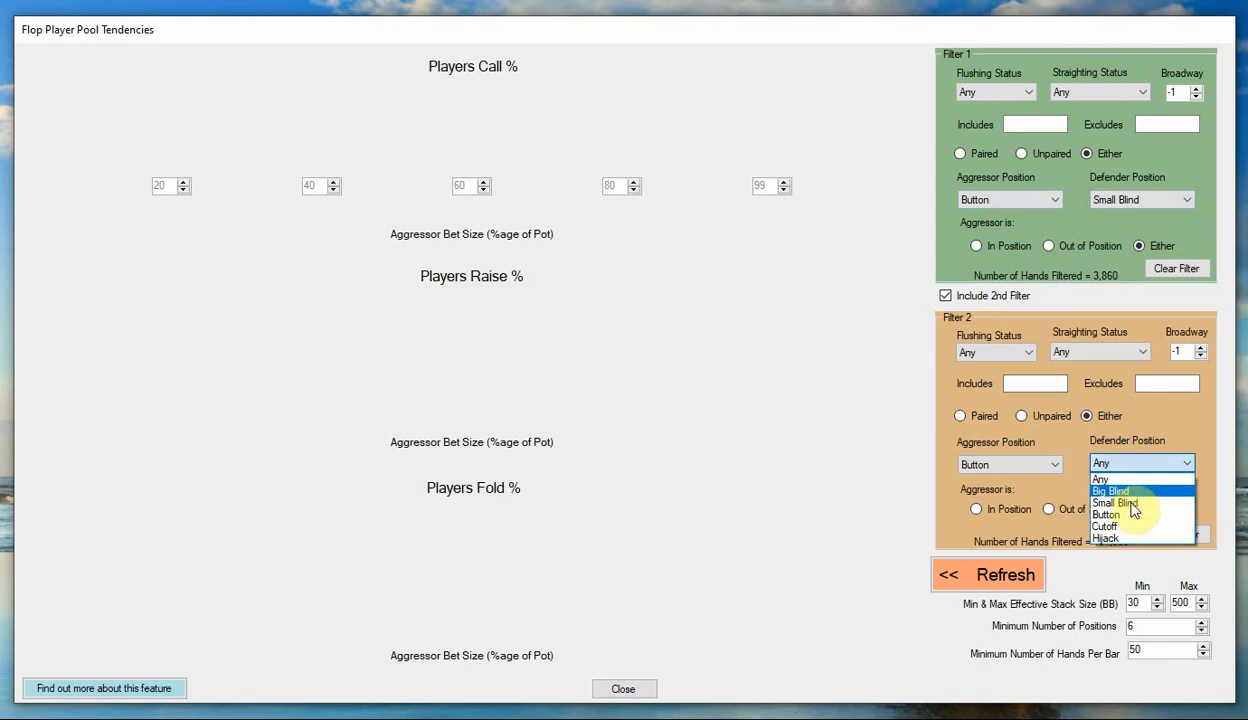
pyautogui.click(1120, 495)
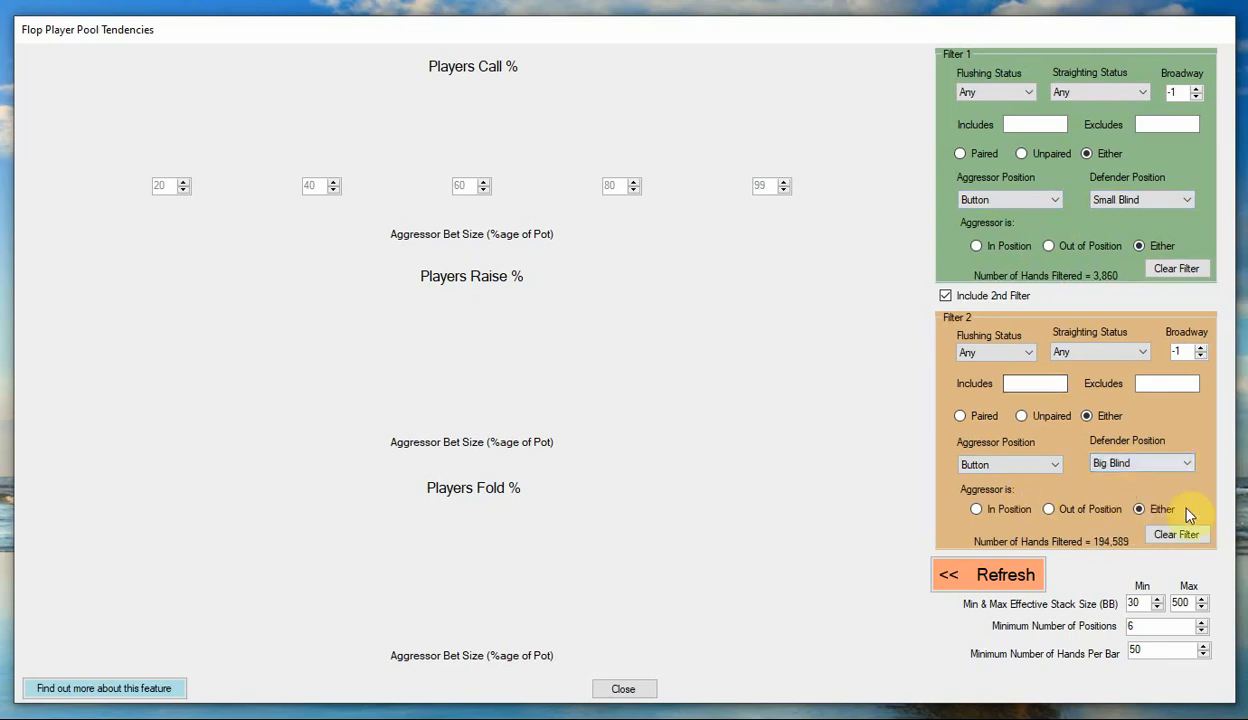
pyautogui.click(978, 575)
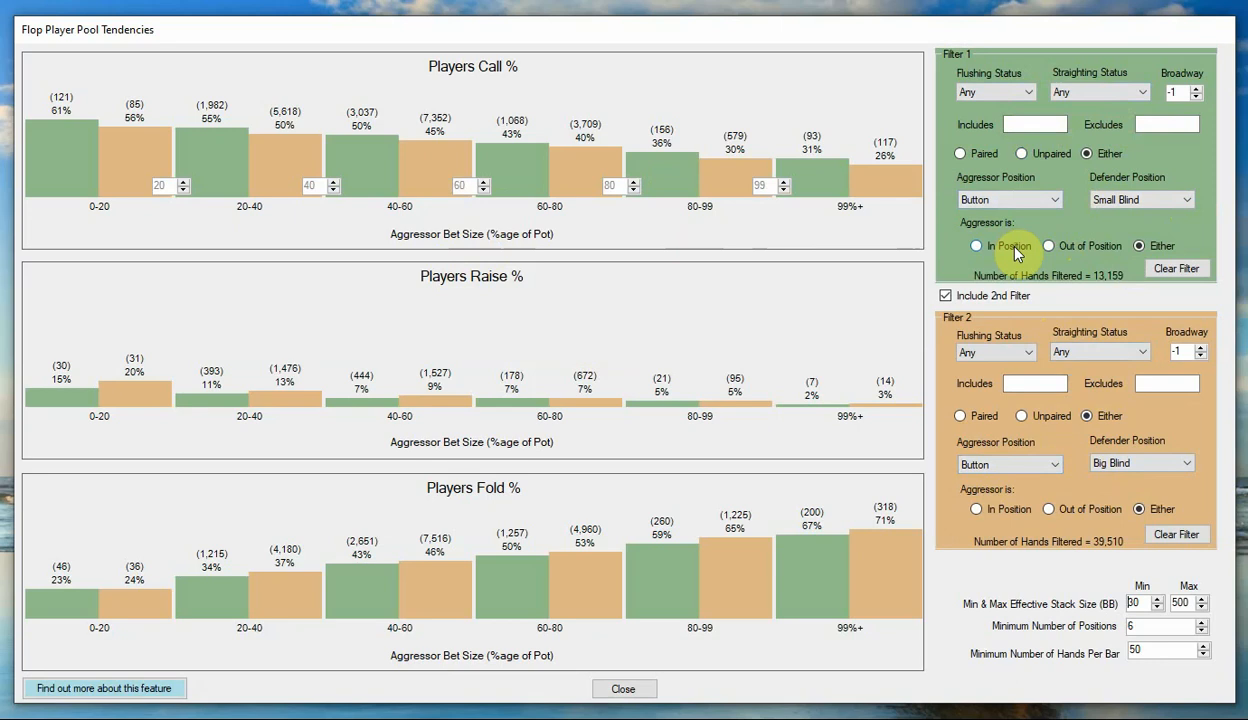
# Set the Broadway value in Filter 1 to 3 and refresh the charts.
pyautogui.click(1199, 89)
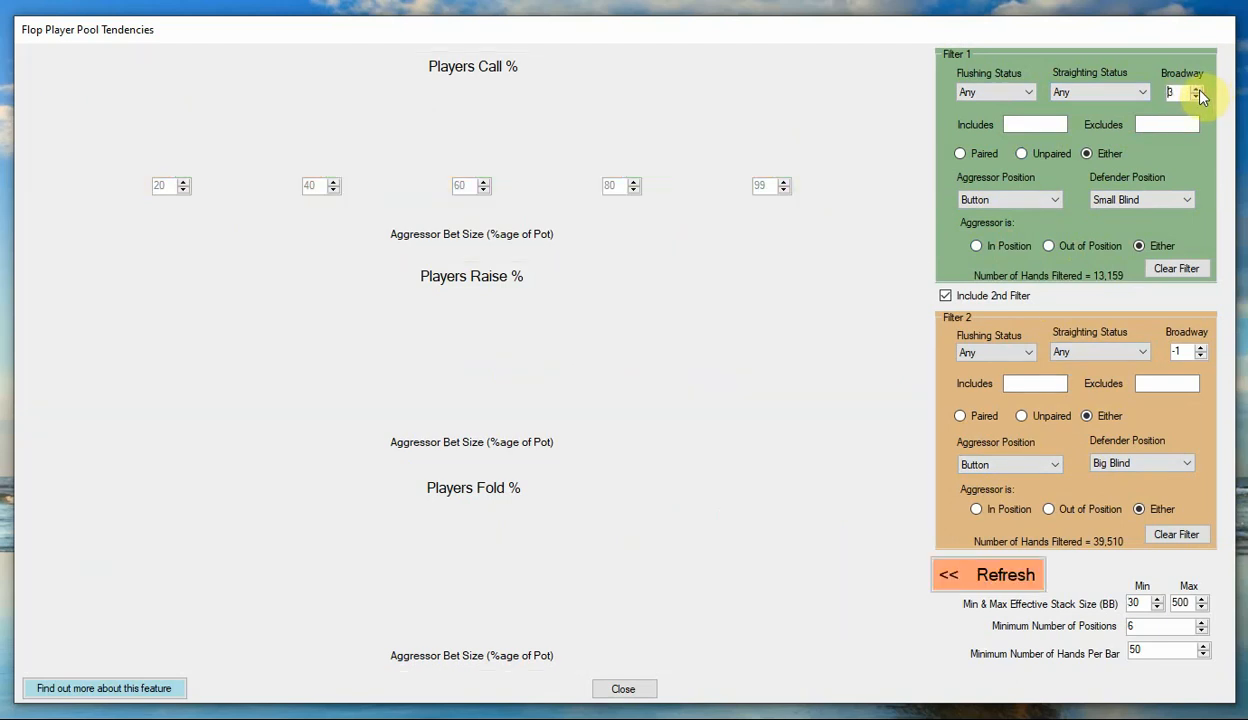
pyautogui.click(966, 576)
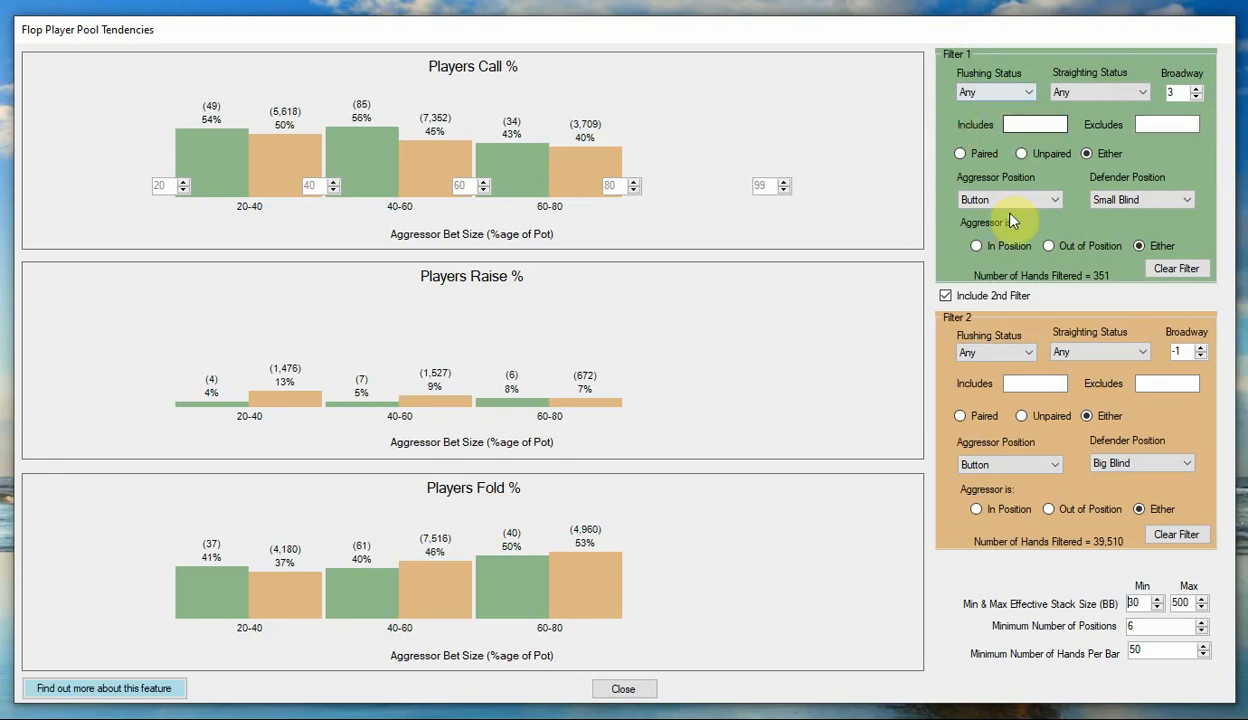
# Clear both filters and refresh the charts with the unfiltered hands.
pyautogui.click(1170, 533)
pyautogui.click(1176, 268)
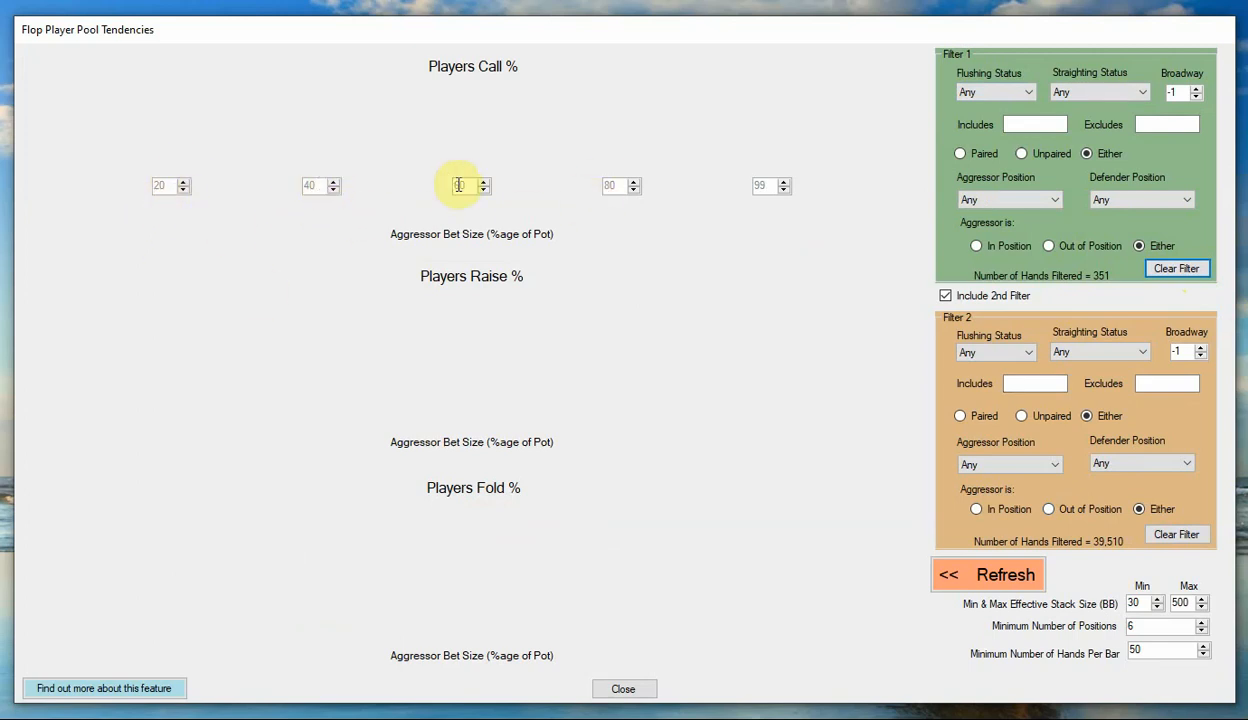
pyautogui.click(955, 575)
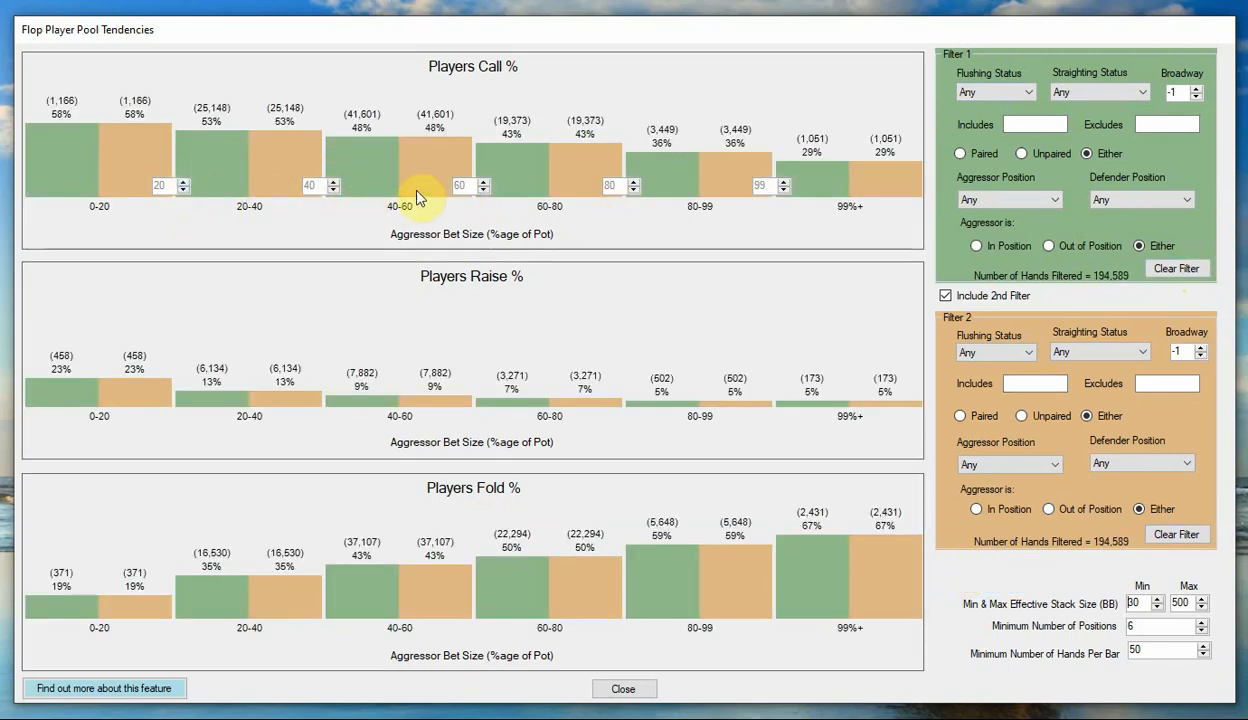
# Change the middle bet-size band's boundaries to 45 and 55, keep Filter 1's aggressor on Either, and refresh the charts.
pyautogui.click(335, 182)
pyautogui.click(486, 183)
pyautogui.click(483, 189)
pyautogui.click(483, 189)
pyautogui.click(1071, 245)
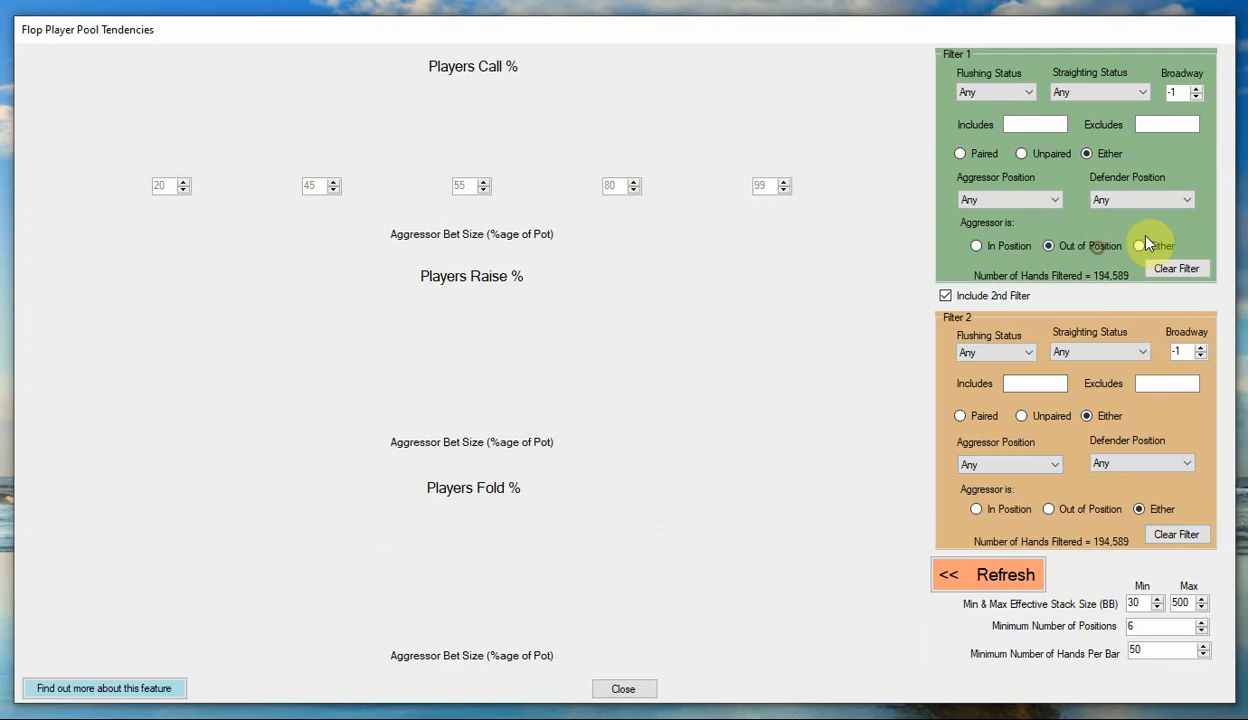
pyautogui.click(1150, 245)
pyautogui.click(1000, 576)
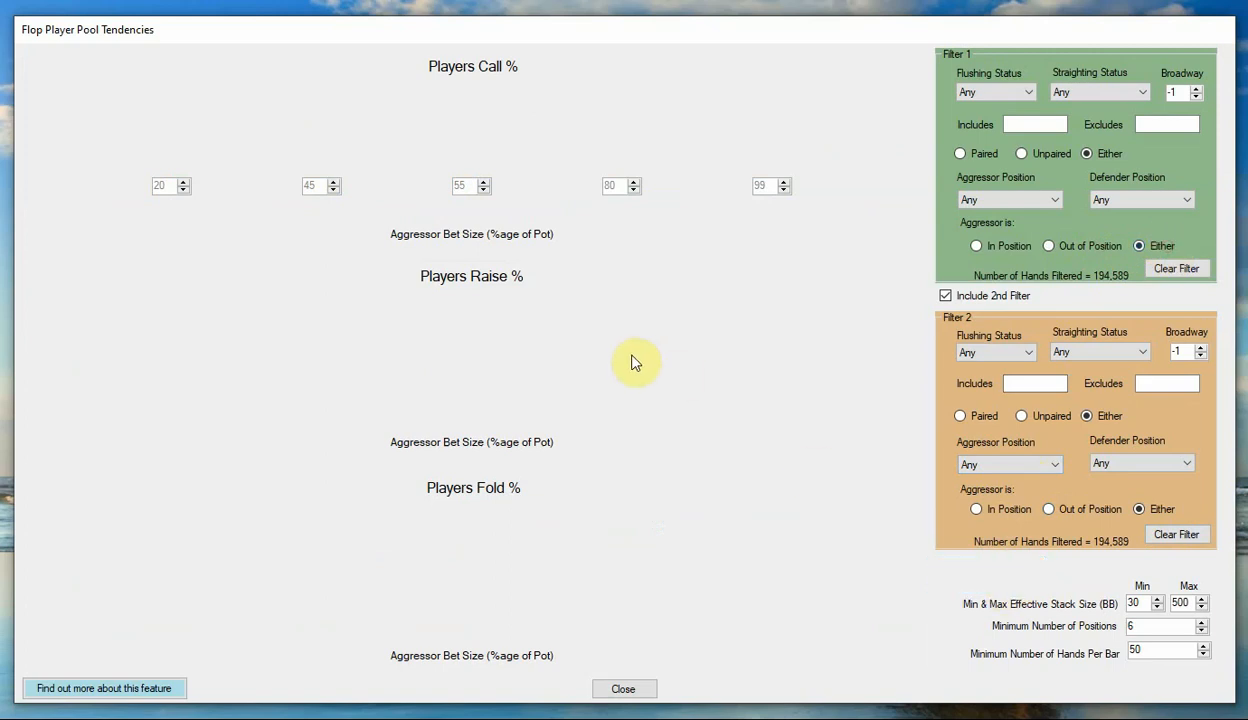